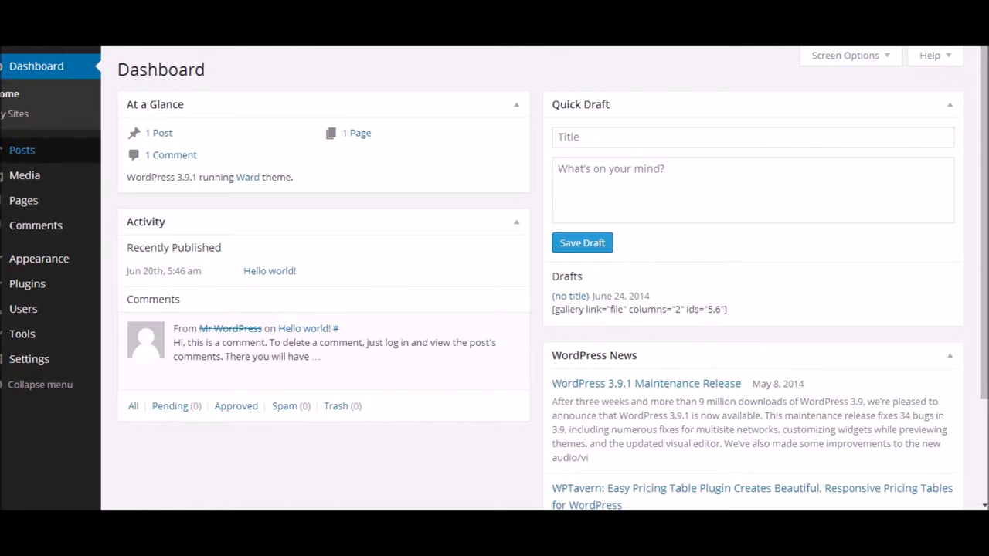
- Start a new post and open the gallery creation view for its media
mouse_move(23, 150)
left_click(131, 172)
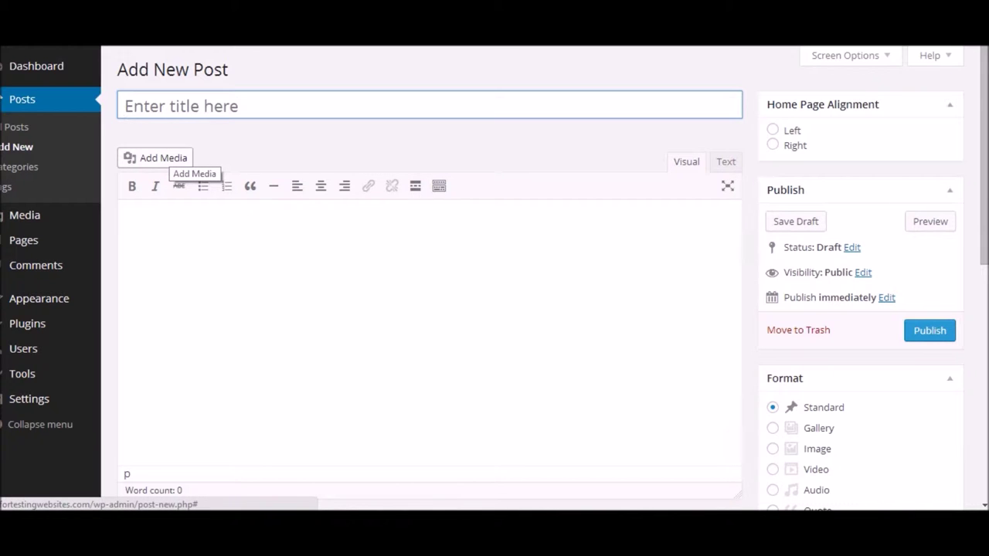
left_click(158, 157)
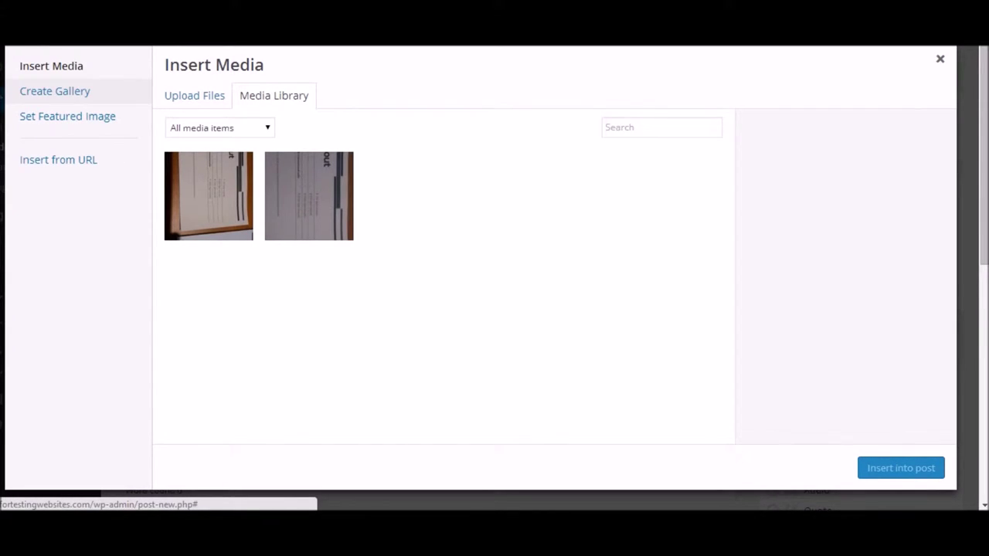
left_click(55, 90)
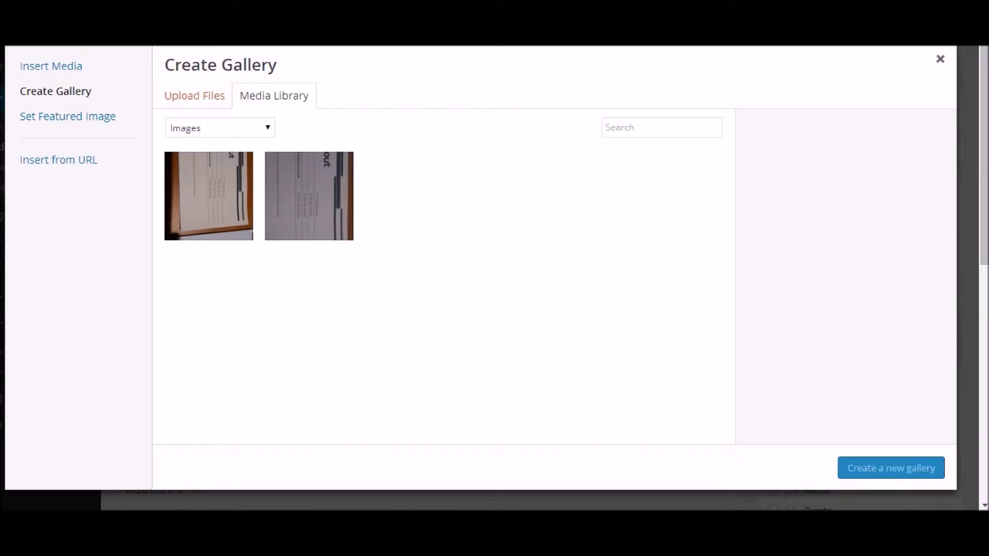
- Upload all seven reputation images, from internet-reputation.jpg to reputation-managment-1024x608.png, for the gallery
left_click(194, 95)
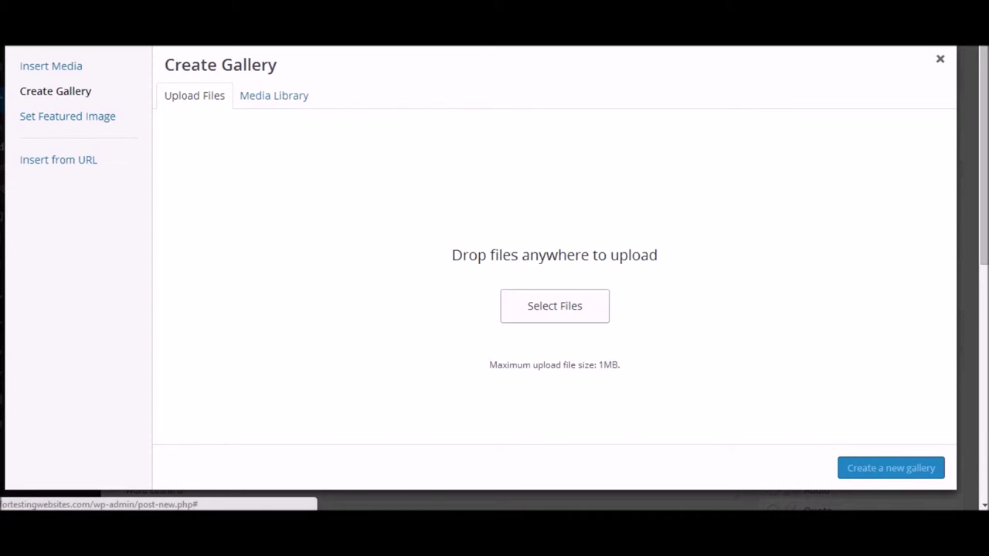
left_click(555, 306)
left_click_drag(683, 179, 123, 116)
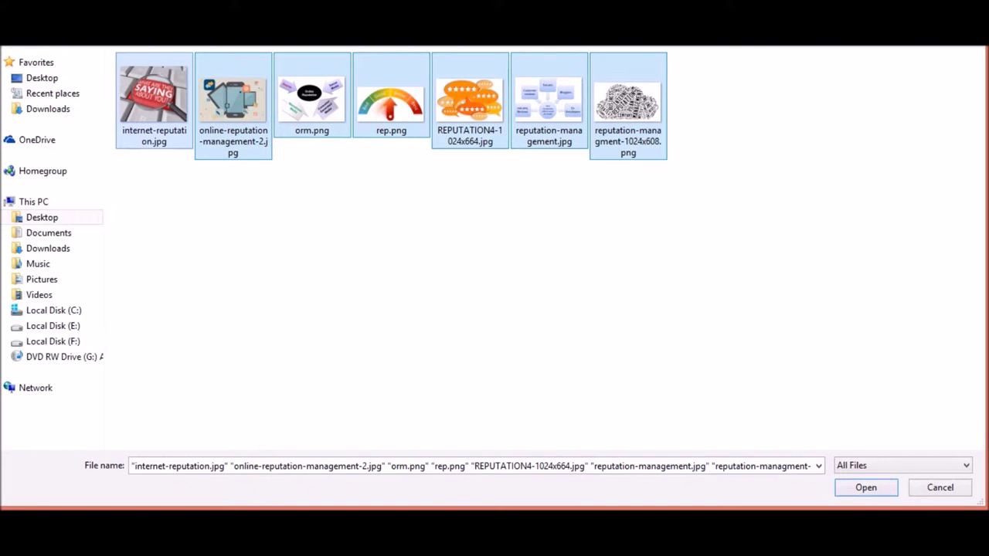
key("Return")
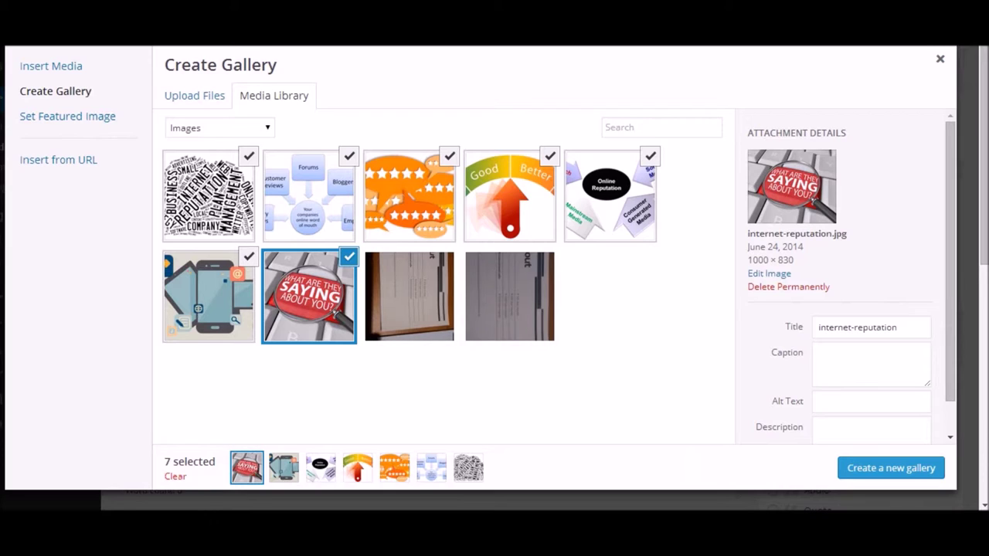
- Give the word cloud image the alt text "alt text 1" and reputation-management.jpg the alt text "alt text 2"
left_click(209, 195)
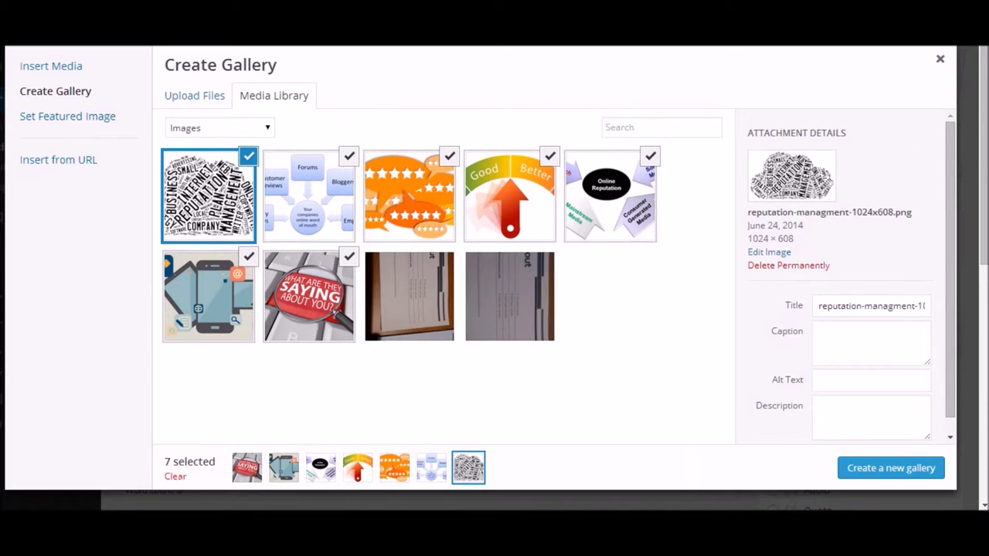
left_click(871, 379)
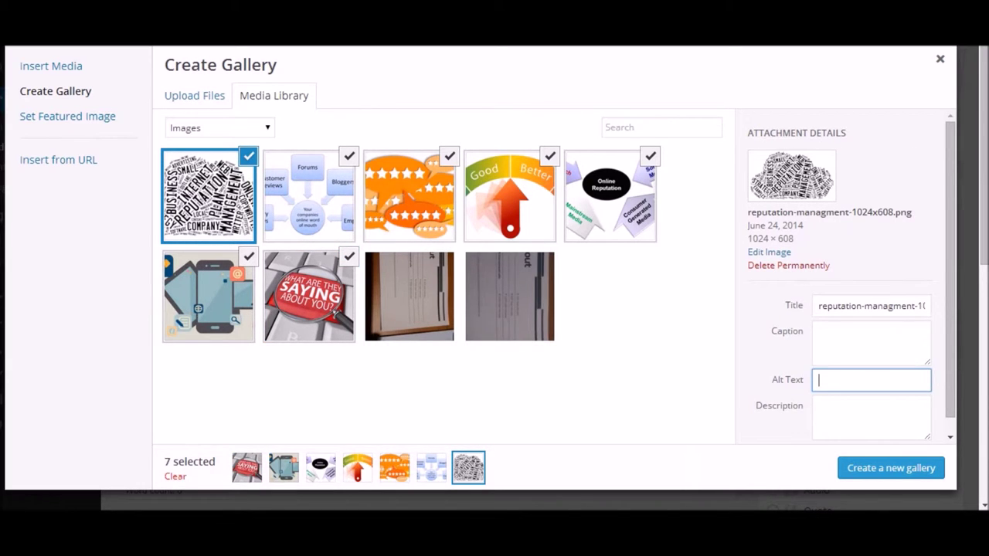
type("alt text 1")
left_click(309, 195)
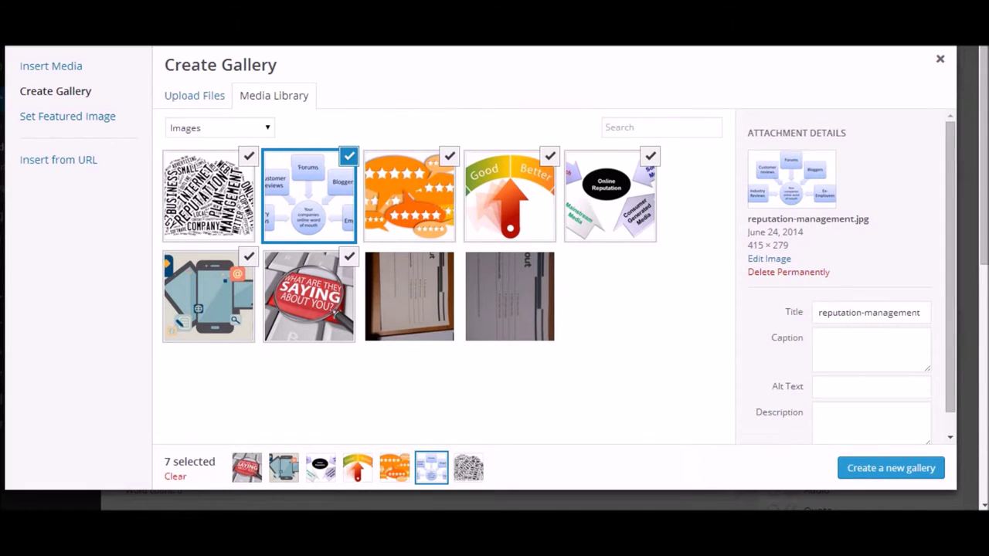
left_click(871, 386)
type("alt text")
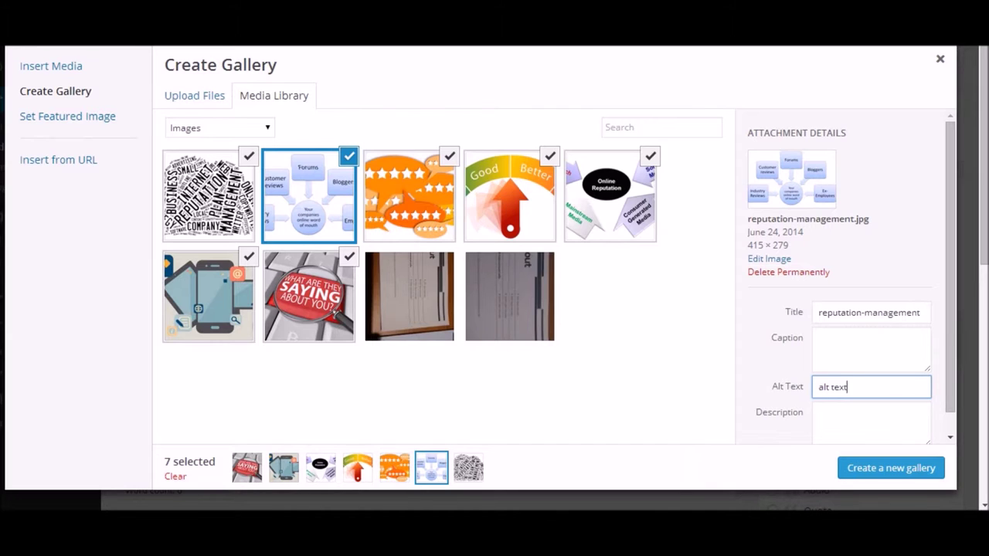
type(" 2")
- Create a gallery from the selected images, captioning the magnifying glass image "caption 2" and the smartphone image "caption 3"
left_click(891, 467)
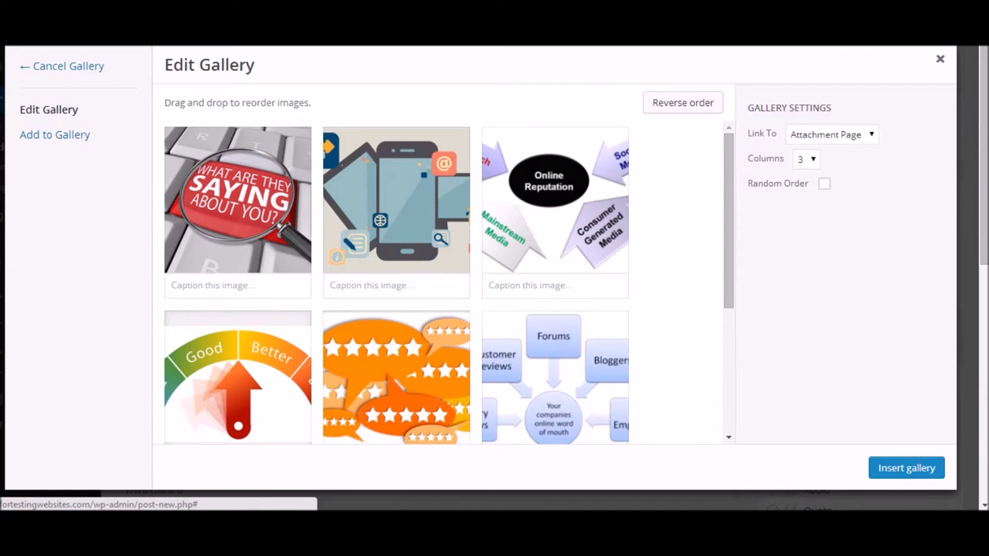
left_click(212, 285)
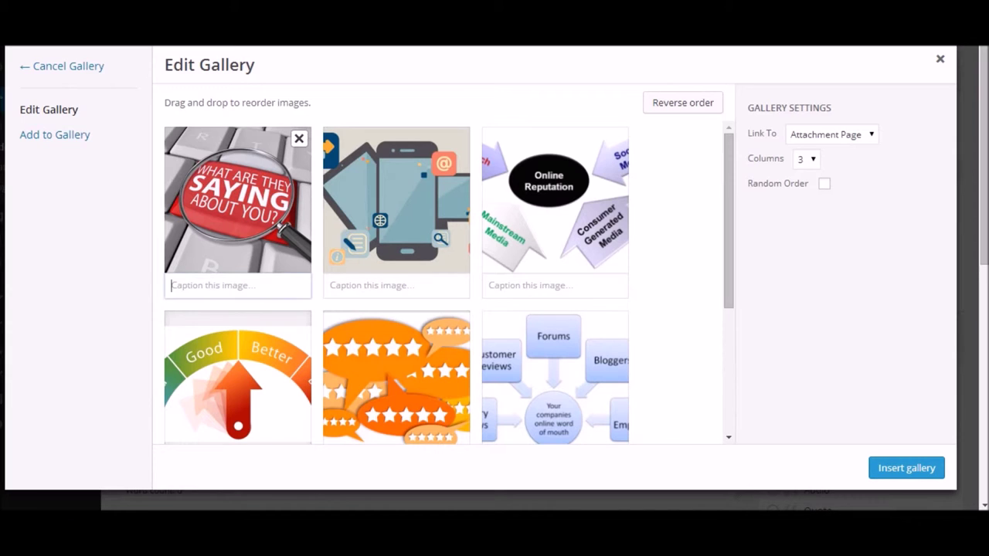
type("captio")
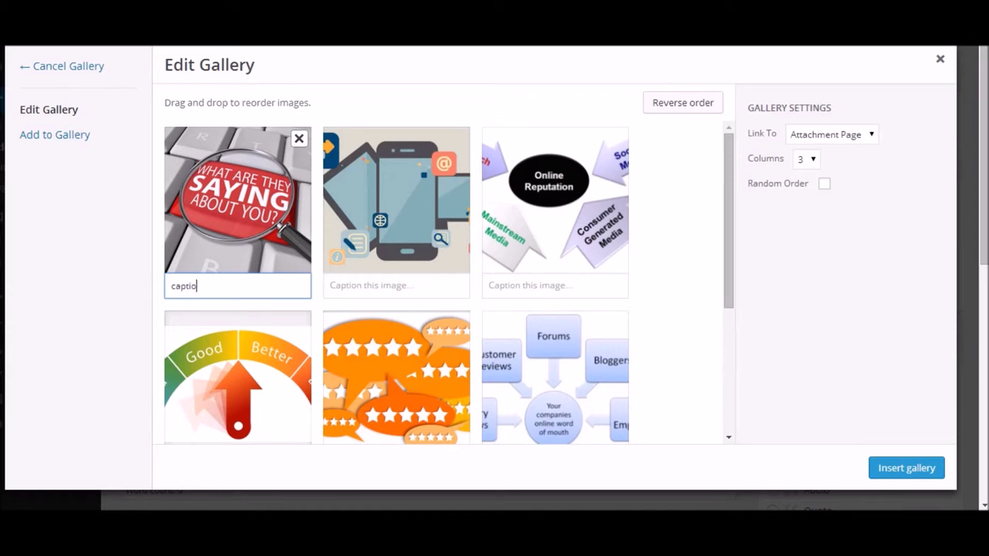
type("n 2")
left_click(332, 286)
type("c")
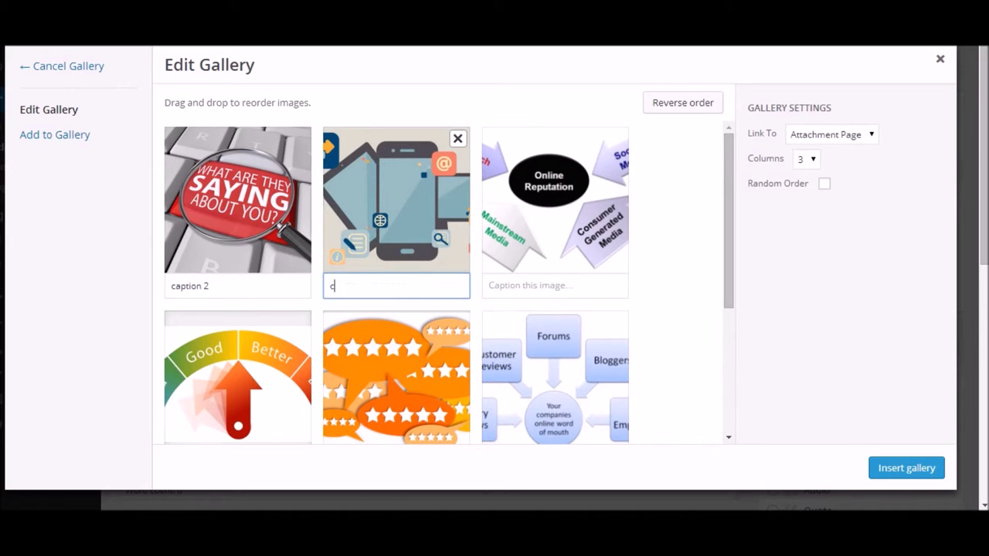
type("aption 3")
- Link the gallery images to Media File and set the gallery to 2 columns
left_click(831, 135)
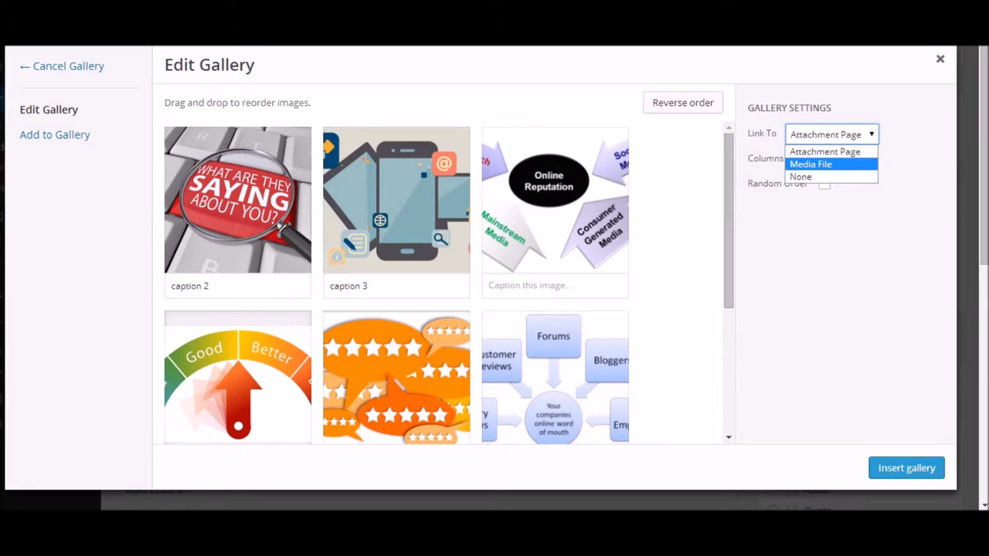
left_click(812, 164)
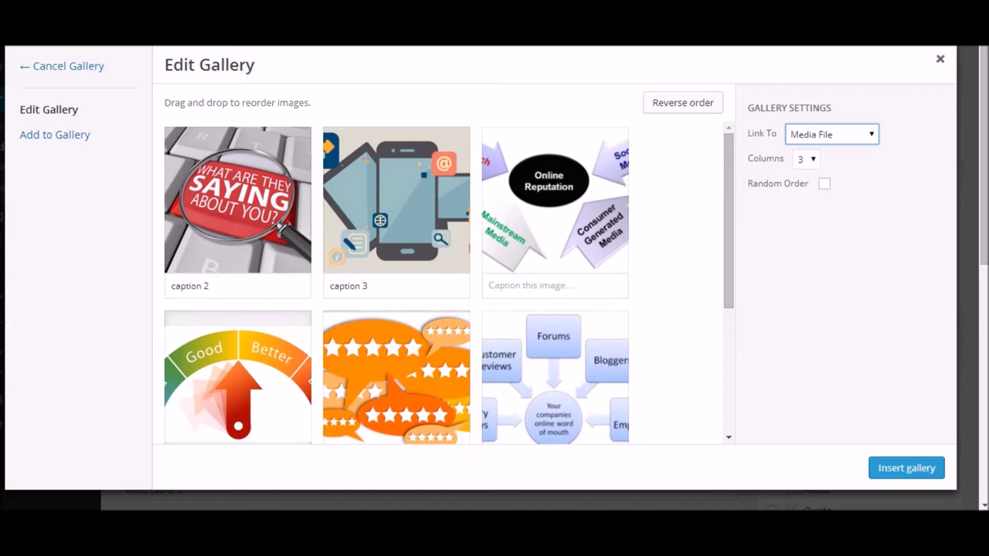
left_click(806, 159)
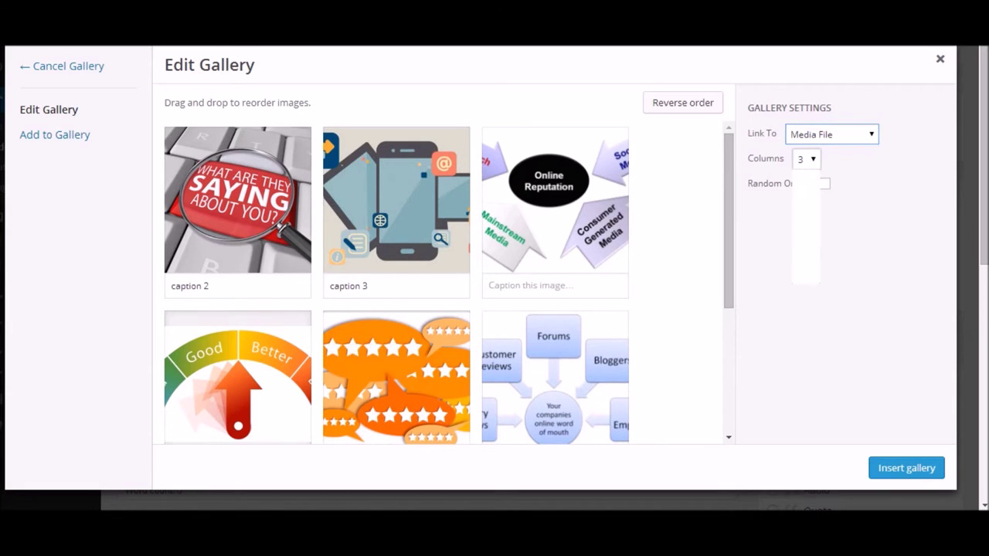
key("Down")
key("Return")
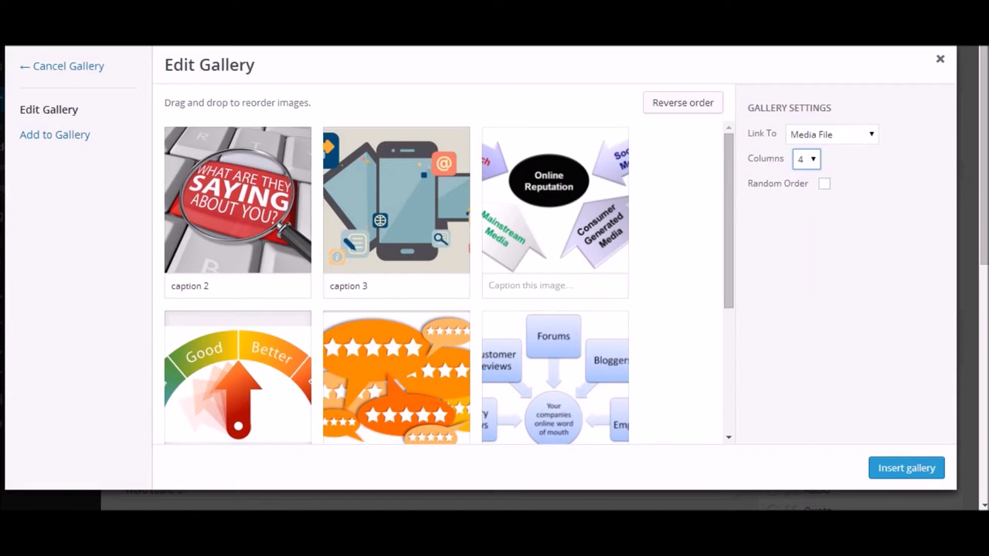
key("alt+Down")
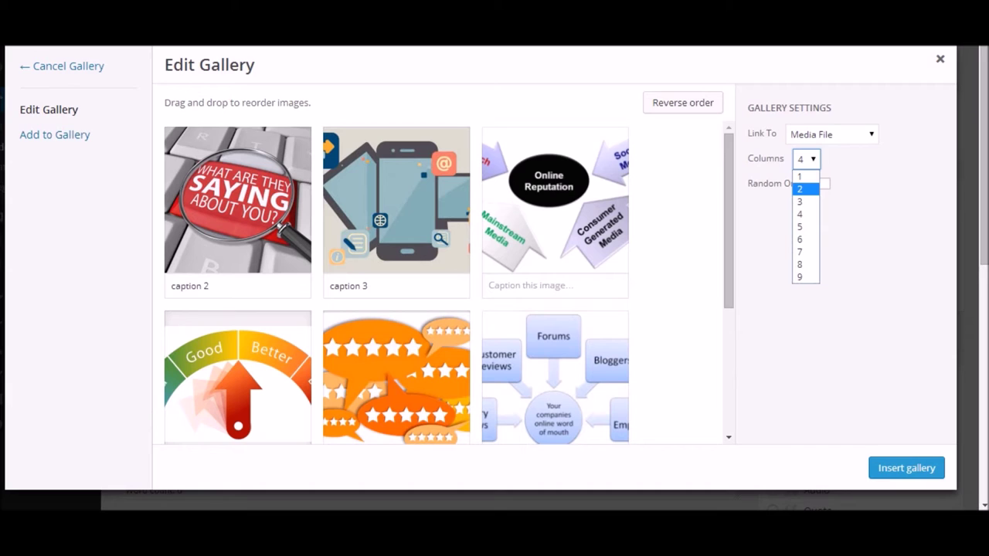
key("Down")
key("Up")
key("Return")
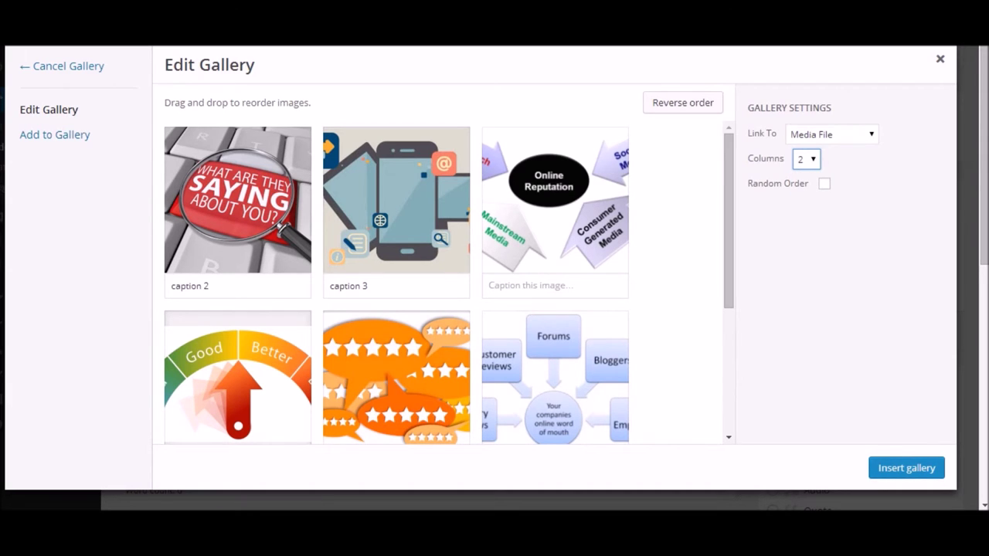
- Insert the configured gallery into the post body and look over its images in the editor
left_click(906, 467)
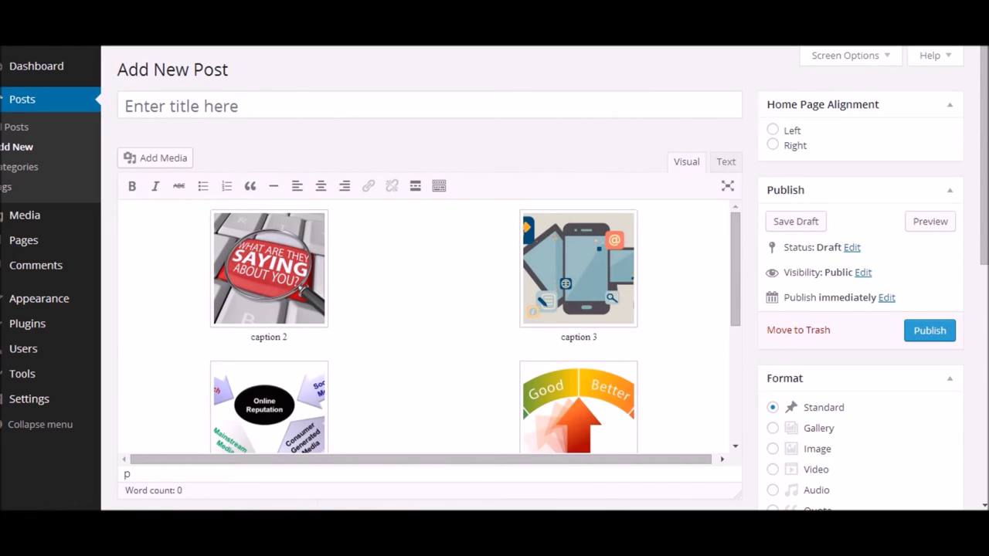
scroll(425, 324, "down", 5)
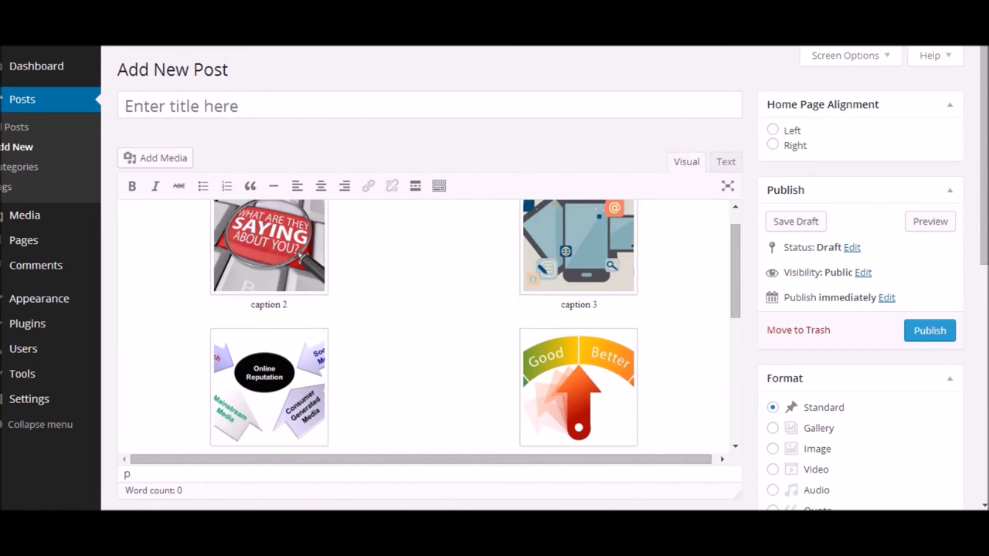
scroll(425, 324, "down", 1)
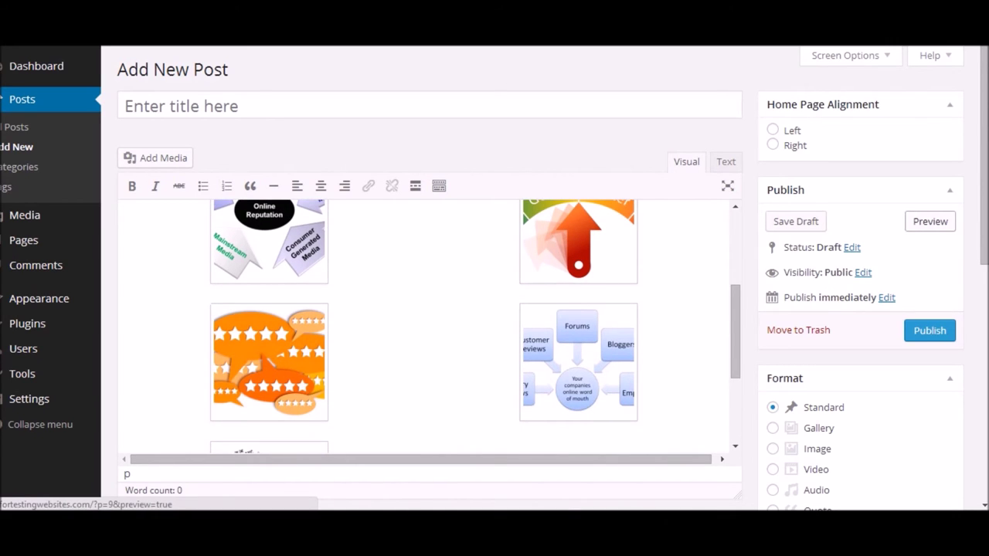
- Preview the post and examine how the image gallery is laid out on the site
left_click(930, 221)
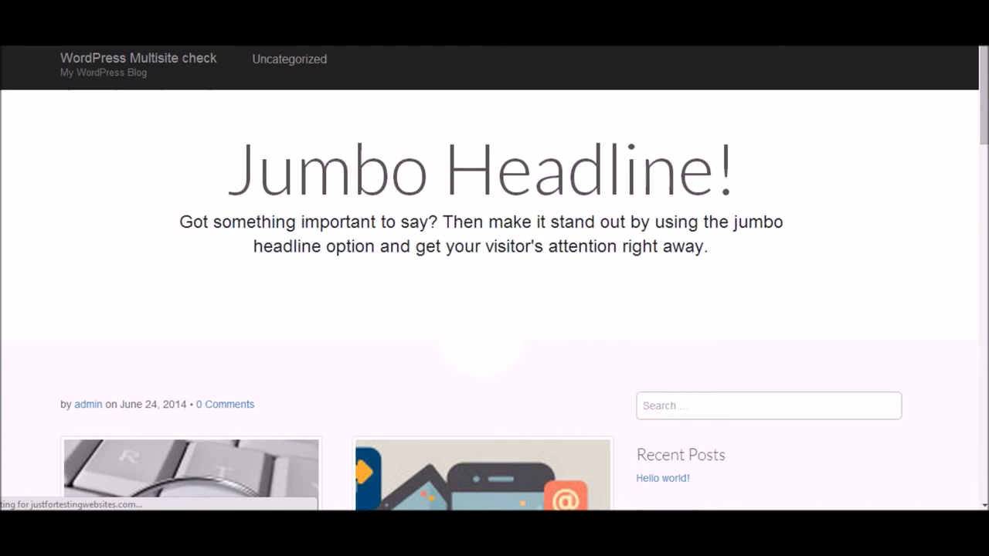
scroll(494, 301, "down", 5)
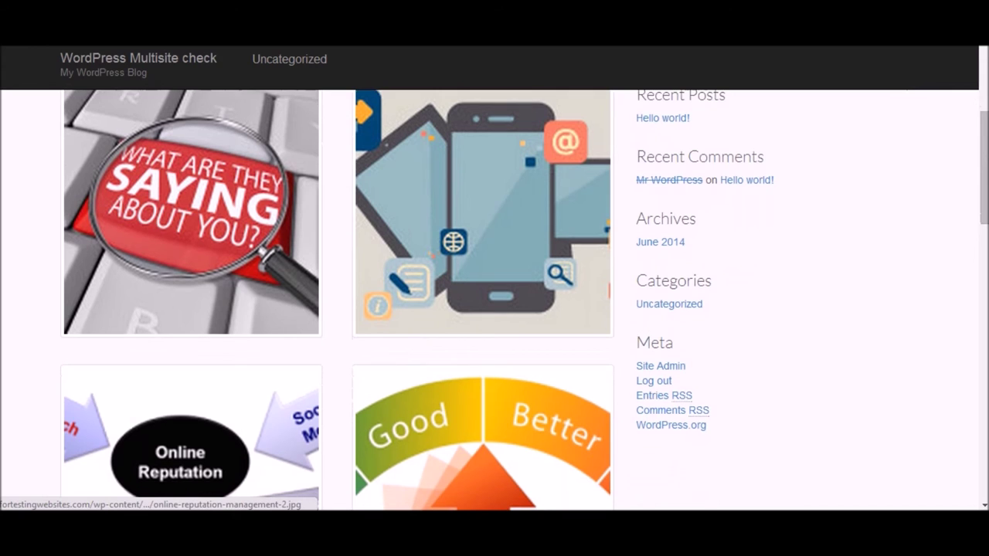
scroll(193, 441, "down", 4)
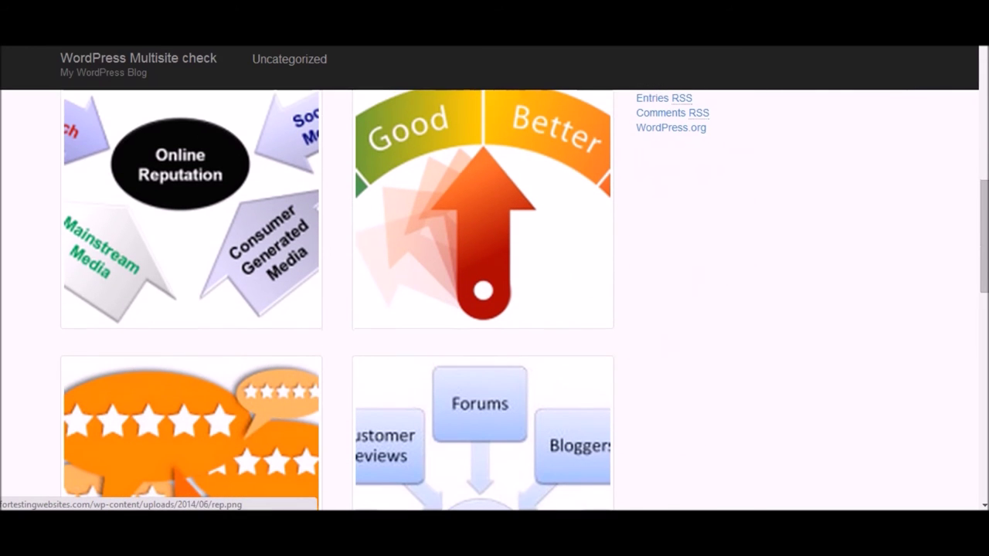
scroll(193, 440, "up", 4)
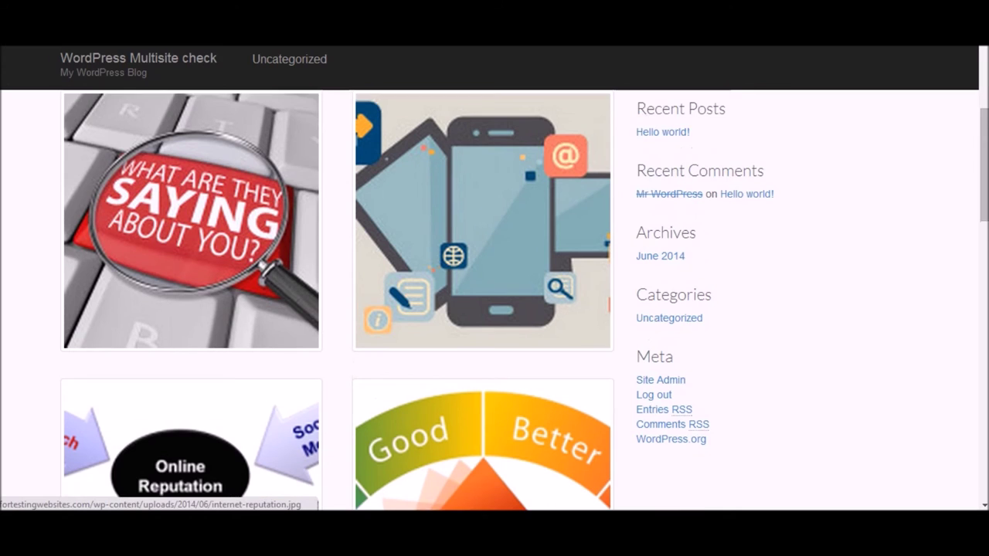
scroll(193, 440, "up", 4)
scroll(193, 440, "down", 3)
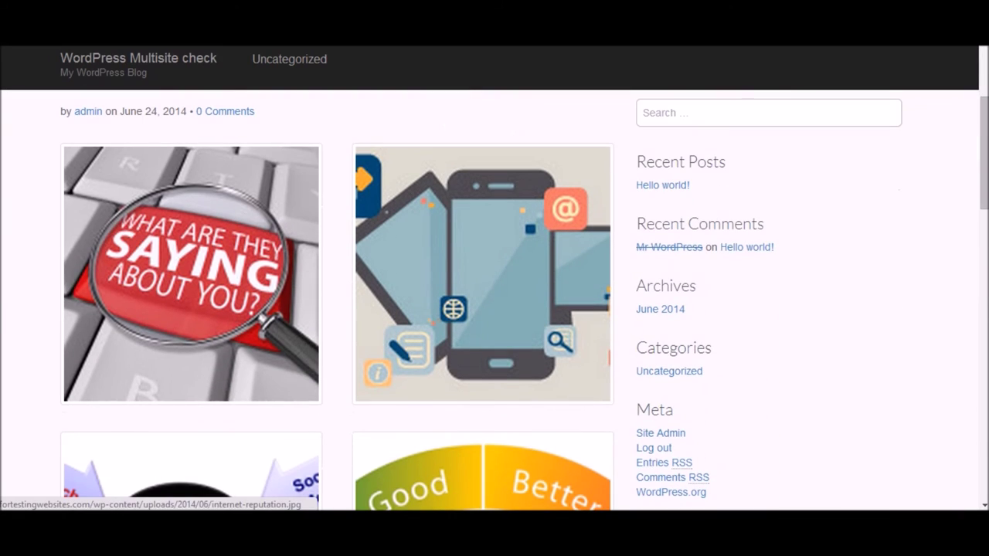